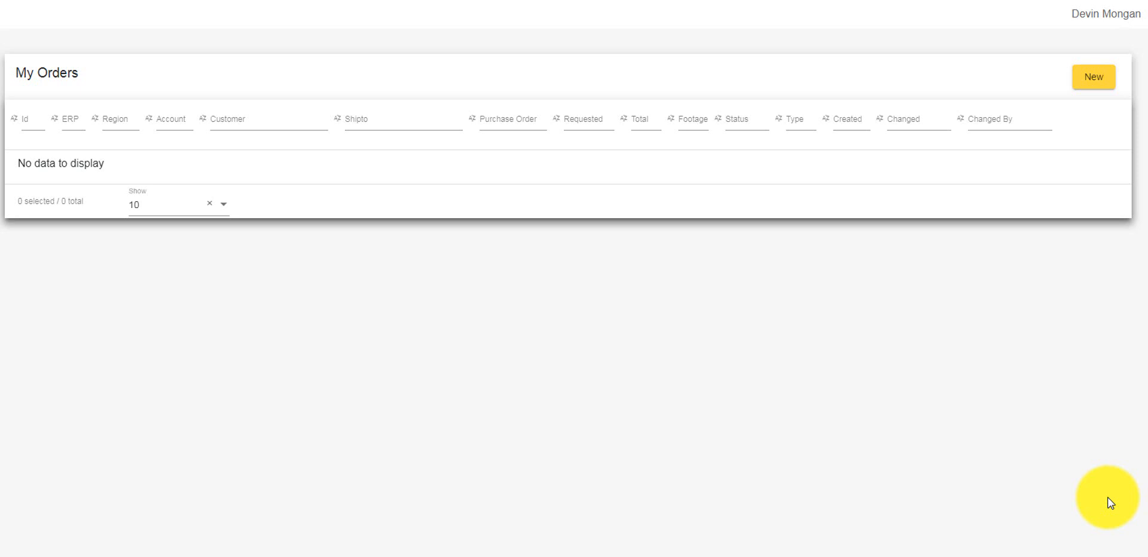
# - Create a new order, enter its purchase order number, and set the request date to 7/31/2019
pyautogui.click(1094, 78)
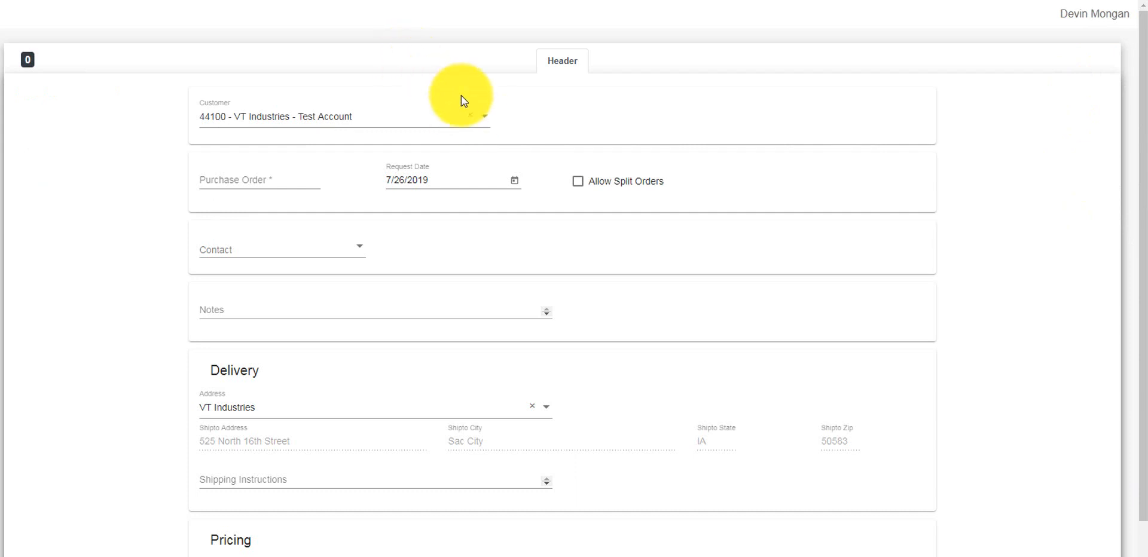
pyautogui.click(482, 120)
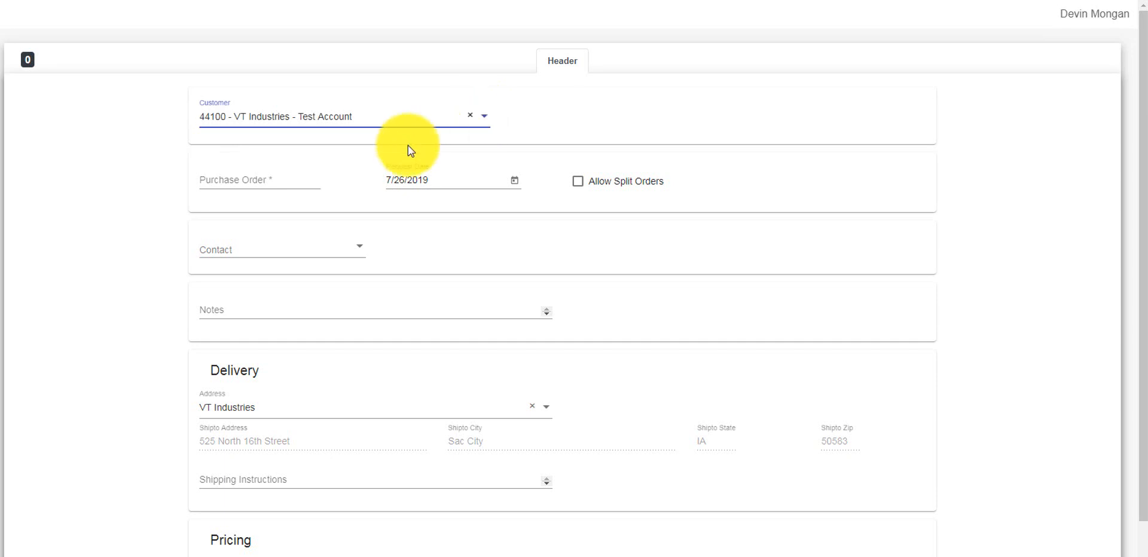
pyautogui.click(259, 179)
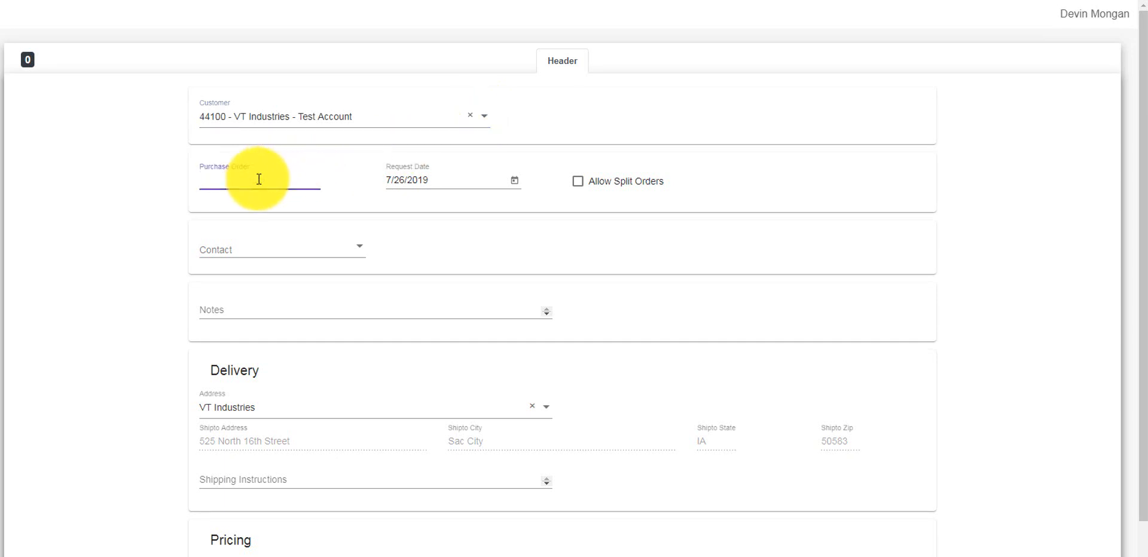
pyautogui.write('55555')
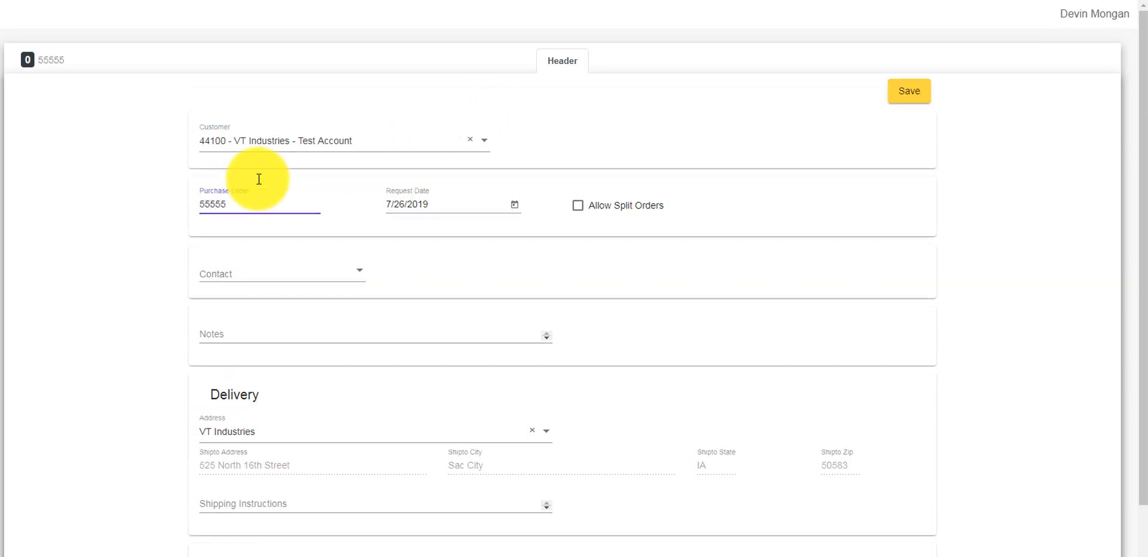
pyautogui.click(515, 205)
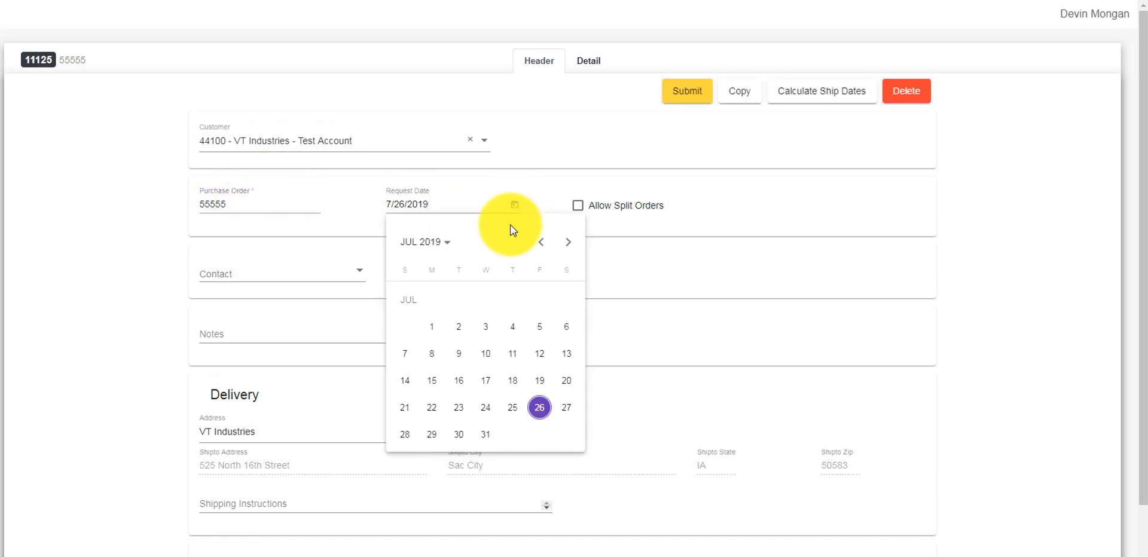
pyautogui.click(485, 434)
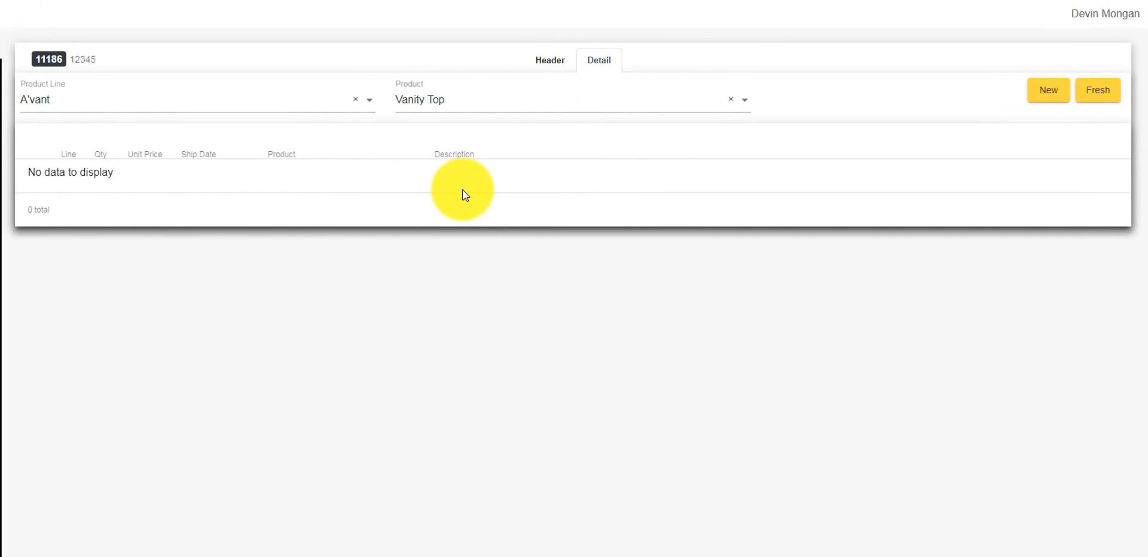
# - Start a Dimensions countertop line item and set its product type to BAR
pyautogui.click(369, 100)
pyautogui.click(295, 178)
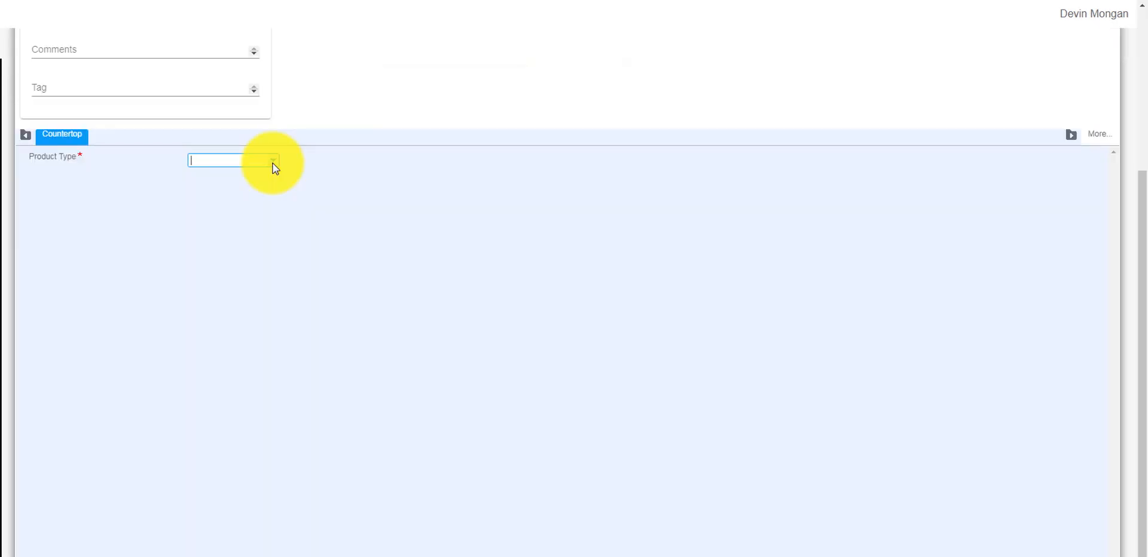
pyautogui.click(273, 162)
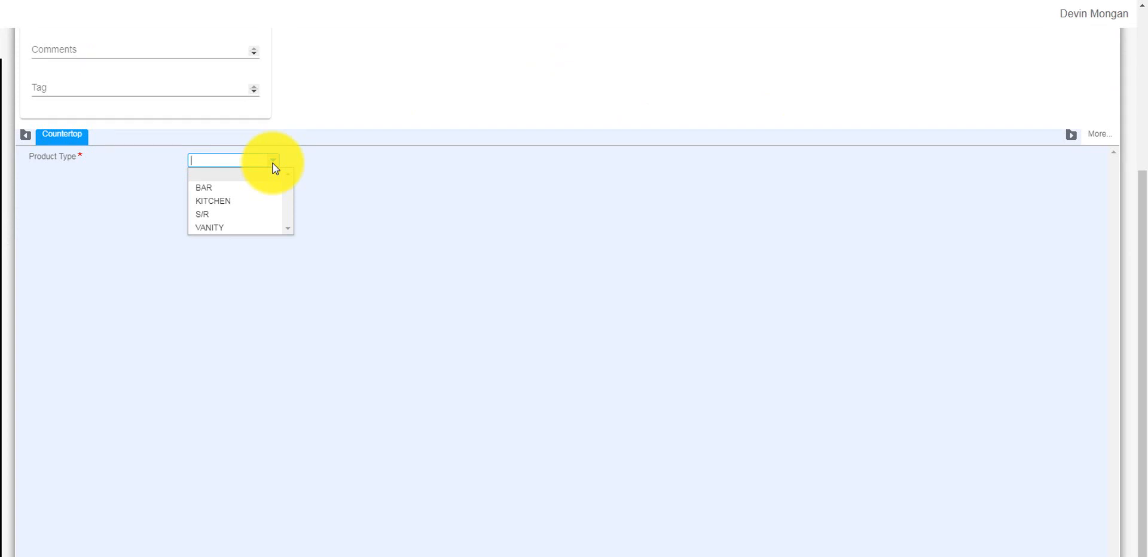
pyautogui.click(204, 188)
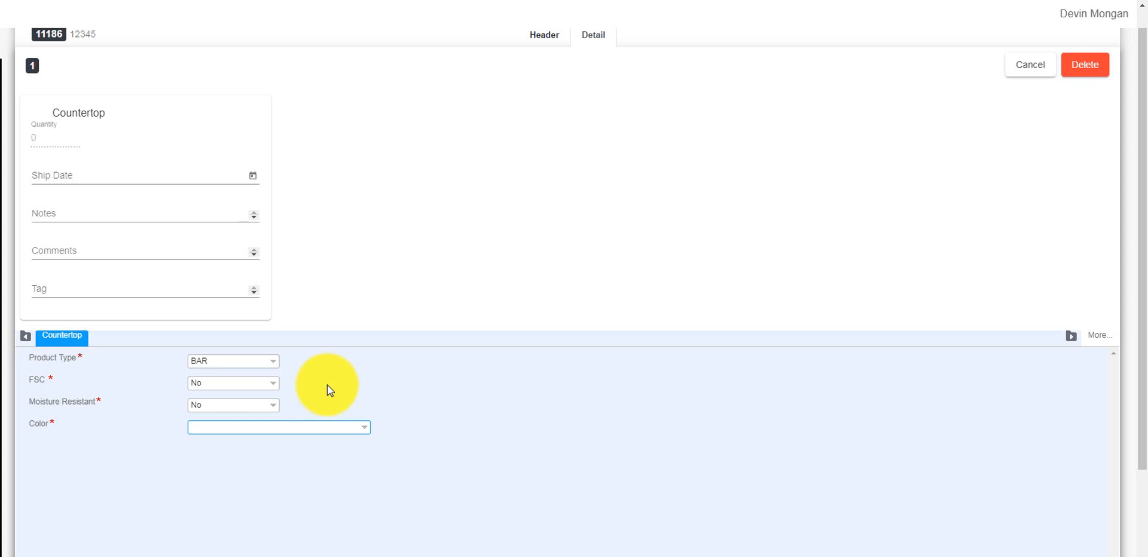
# - Make the bar countertop moisture resistant in color 10734-7-LIMBER MAPLE-TEXTURE and set the quantity to 2
pyautogui.click(272, 406)
pyautogui.click(257, 431)
pyautogui.click(315, 428)
pyautogui.click(254, 481)
pyautogui.write('2')
pyautogui.press('Tab')
pyautogui.scroll(-3, 322, 471)
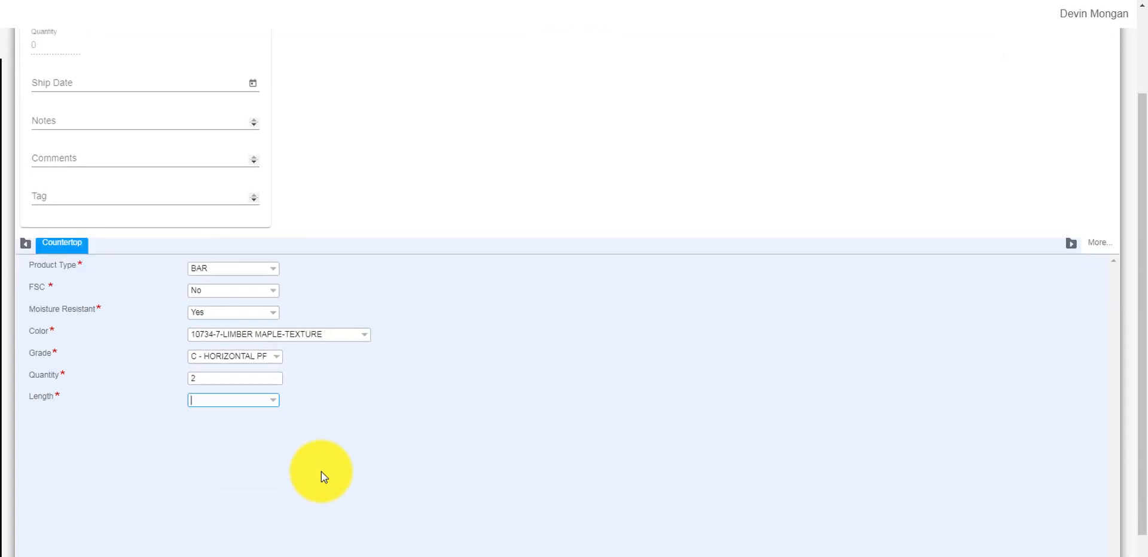
# - Set the countertop's length to 10', style to AFTON, substrate to 3/4" PARTICLE BOARD and depth to 12"
pyautogui.click(257, 309)
pyautogui.click(252, 335)
pyautogui.click(256, 332)
pyautogui.click(257, 358)
pyautogui.click(254, 396)
pyautogui.click(253, 418)
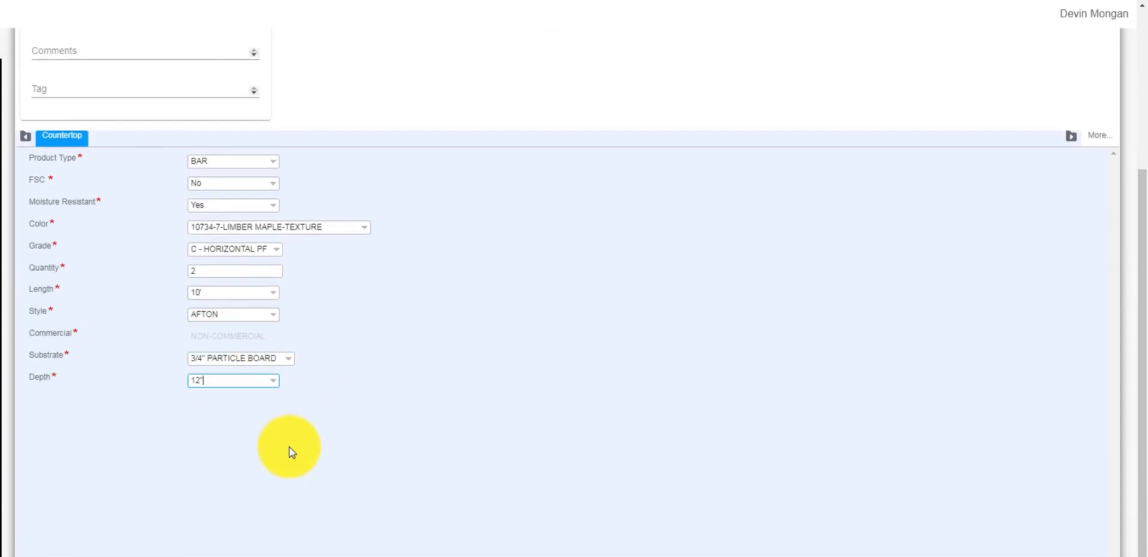
# - Set the countertop's backer to None and finish the line item
pyautogui.click(274, 400)
pyautogui.click(275, 415)
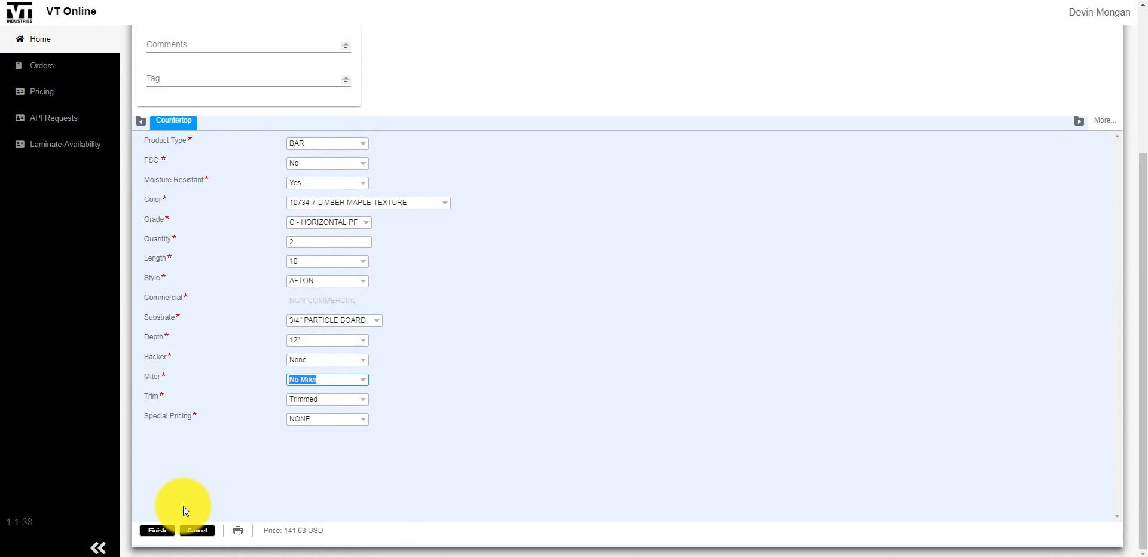
pyautogui.click(157, 530)
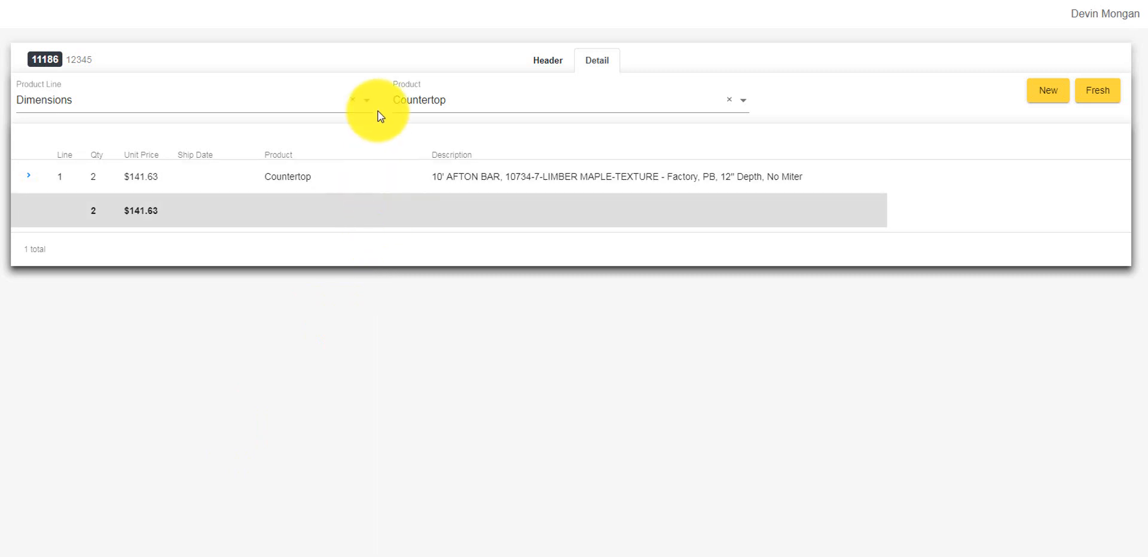
# - Start a Dimensions accessory line item and set its accessory type to END CAP
pyautogui.click(735, 116)
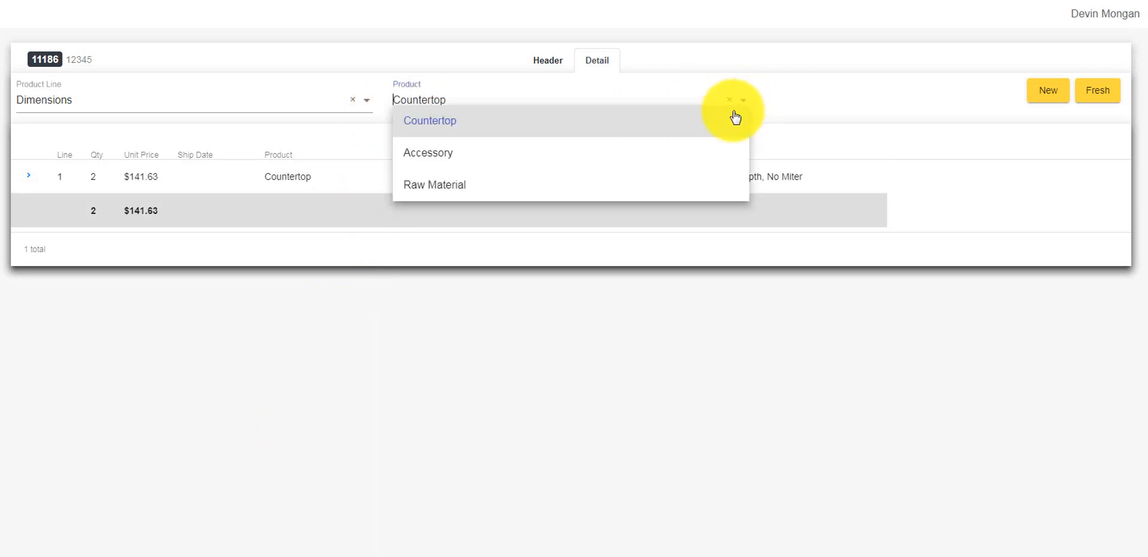
pyautogui.click(682, 153)
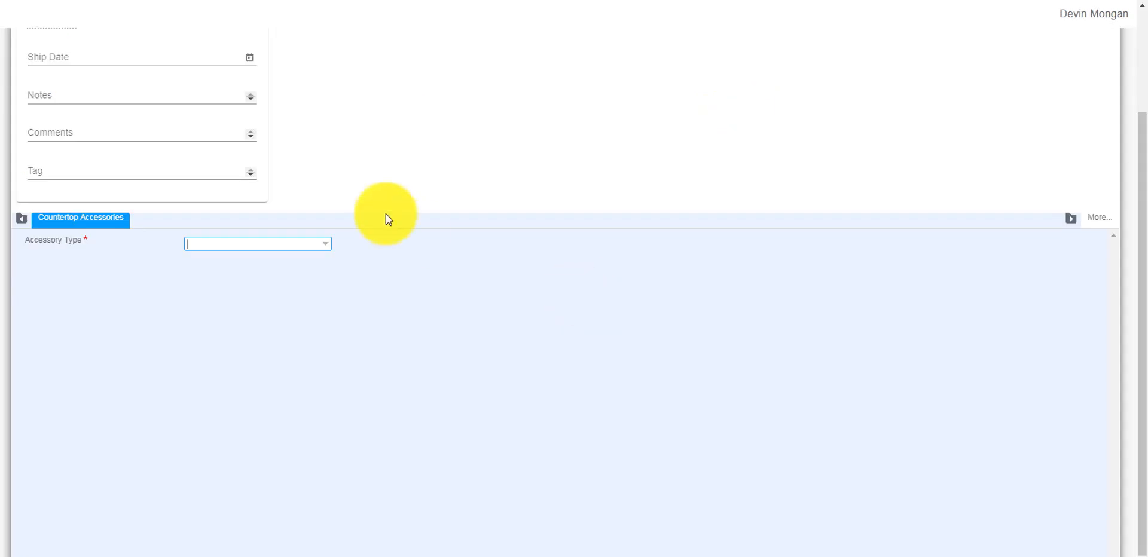
pyautogui.click(329, 244)
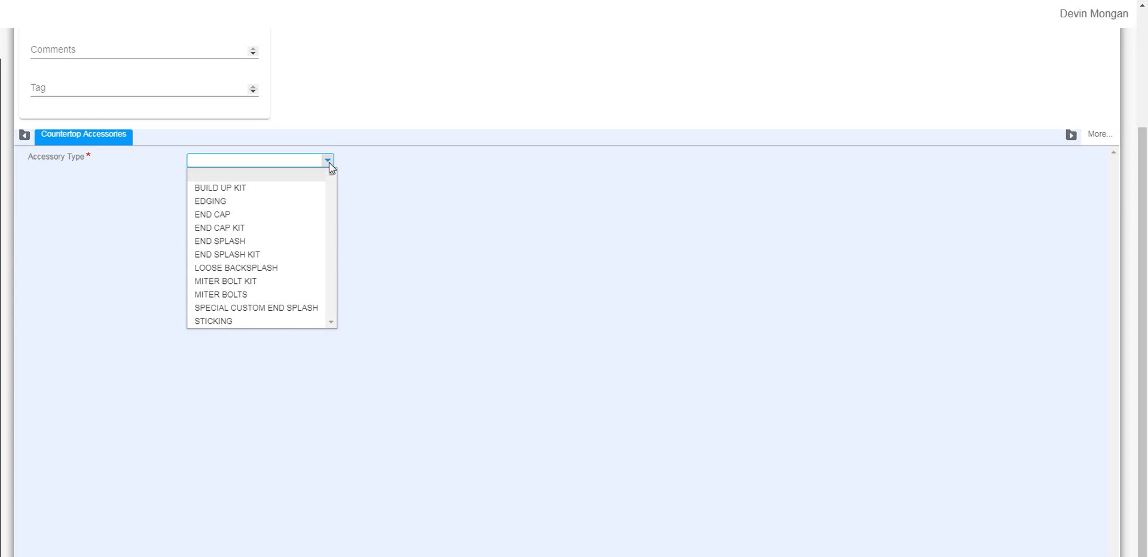
pyautogui.click(212, 214)
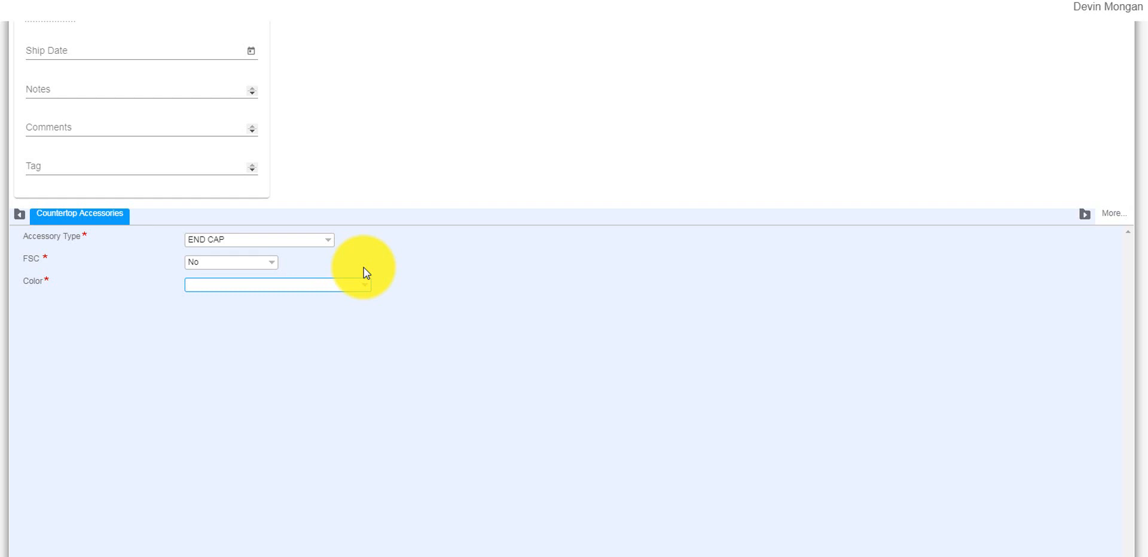
# - Make the end cap FSC Certified in 10734-7-LIMBER MAPLE-TEXTURE, with cap type STD SQ CUT, product type KITCHEN and the RAW option
pyautogui.click(271, 262)
pyautogui.click(266, 277)
pyautogui.click(263, 284)
pyautogui.click(277, 328)
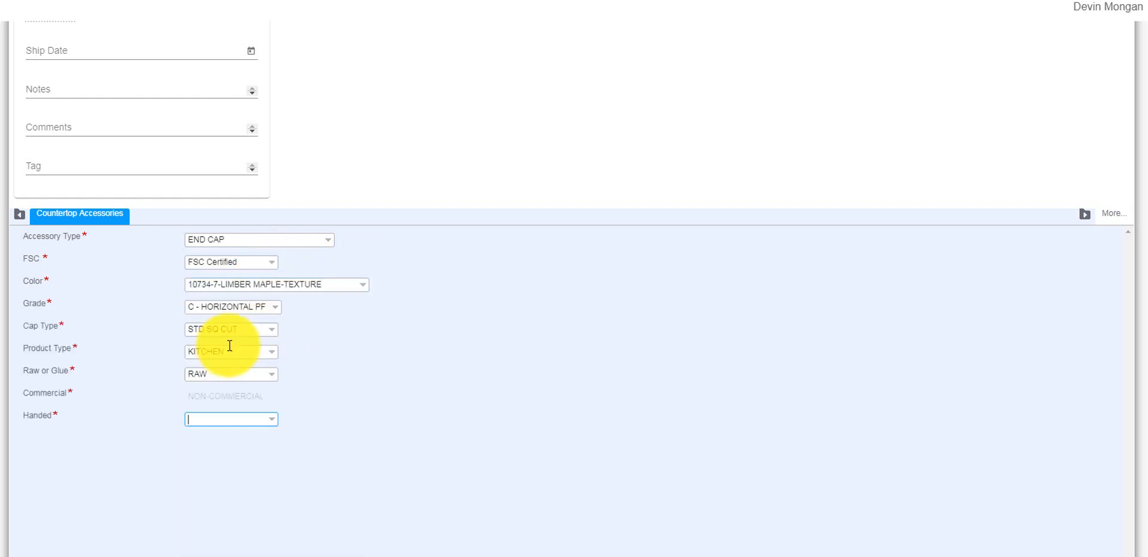
# - Set the end cap's handing to LH and quantity to 2, and add it to the order
pyautogui.click(238, 417)
pyautogui.click(226, 443)
pyautogui.scroll(-2, 226, 436)
pyautogui.write('2')
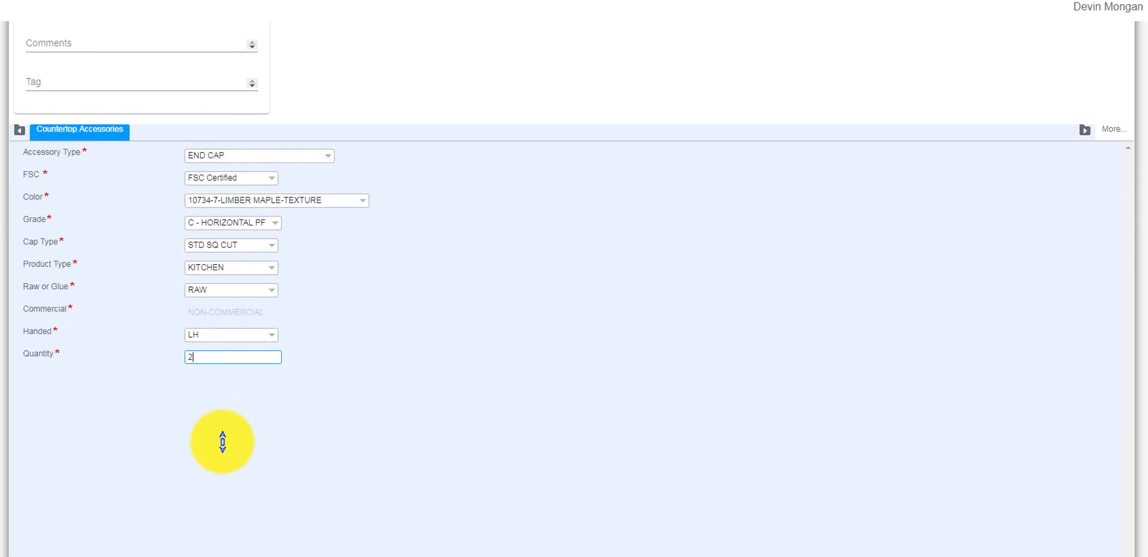
pyautogui.click(276, 357)
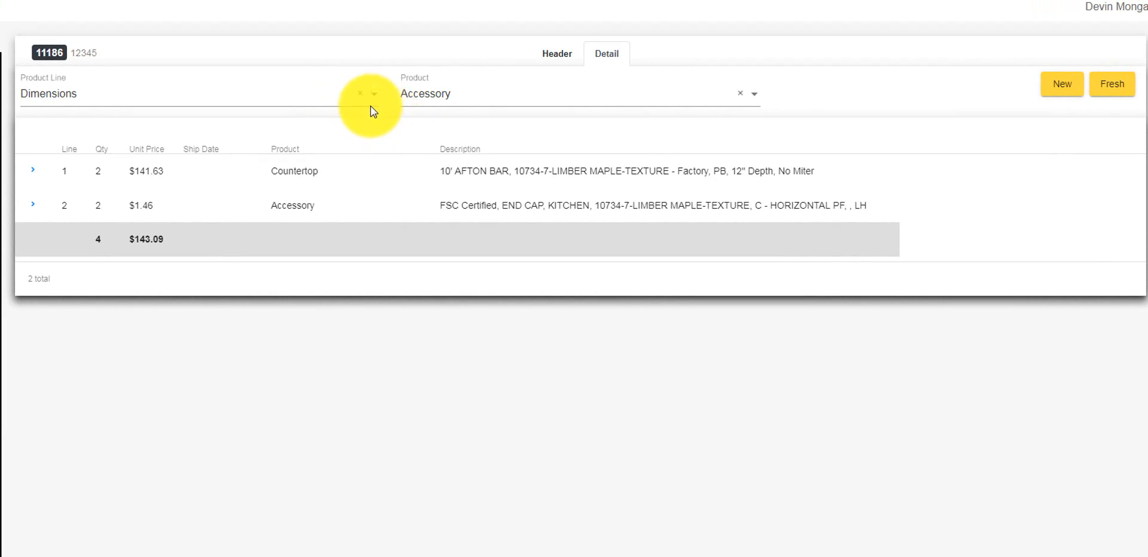
# - Start an A'vant Vanity Top line item and set its quantity to 2
pyautogui.click(374, 96)
pyautogui.click(356, 117)
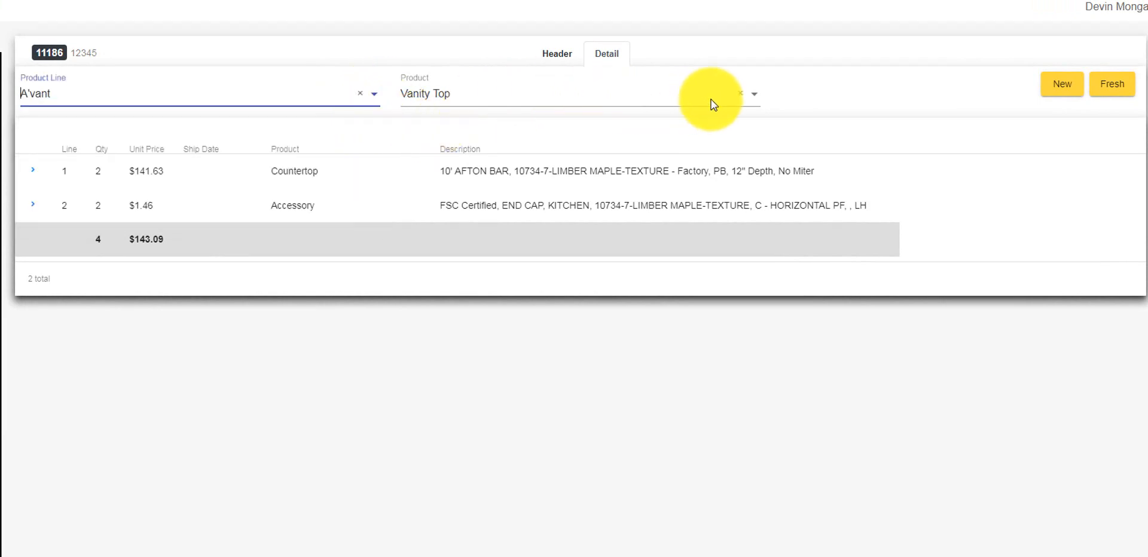
pyautogui.click(1062, 84)
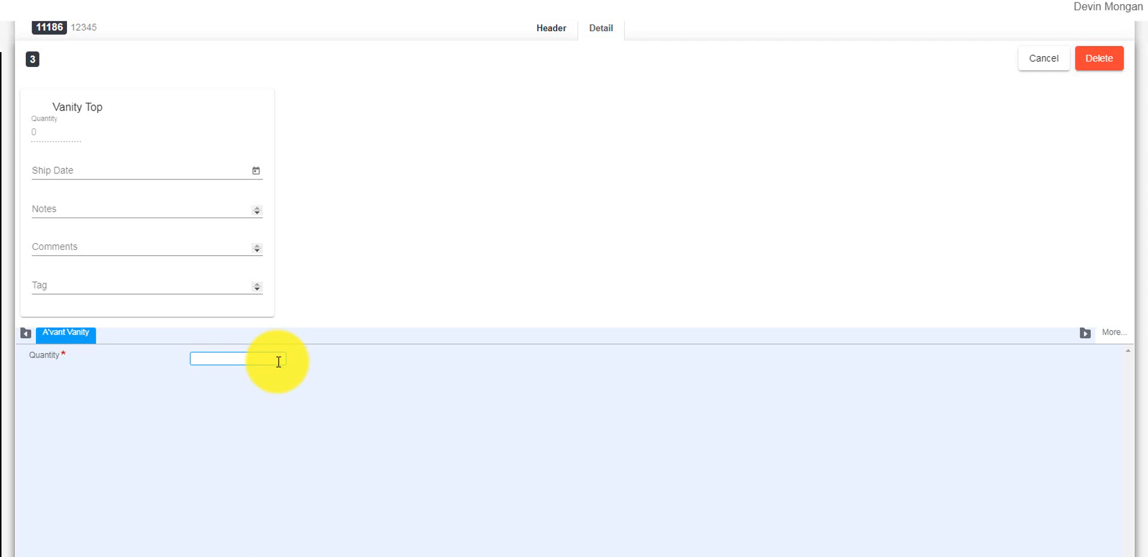
pyautogui.write('2')
pyautogui.press('Tab')
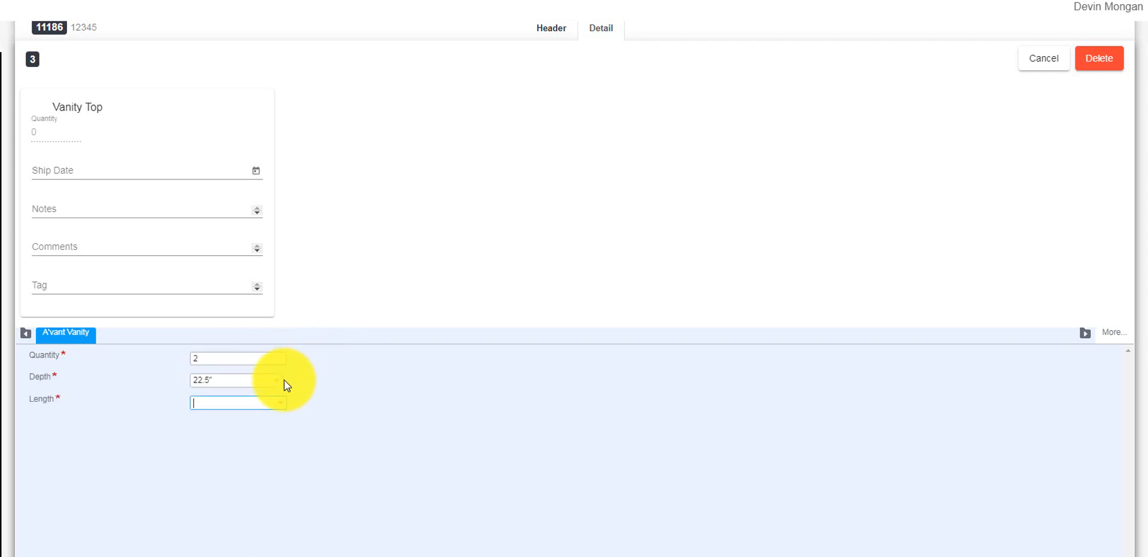
# - Set the vanity top's length to 25" Center Sink and its color to Apollo
pyautogui.click(271, 409)
pyautogui.click(256, 431)
pyautogui.click(256, 426)
pyautogui.click(247, 447)
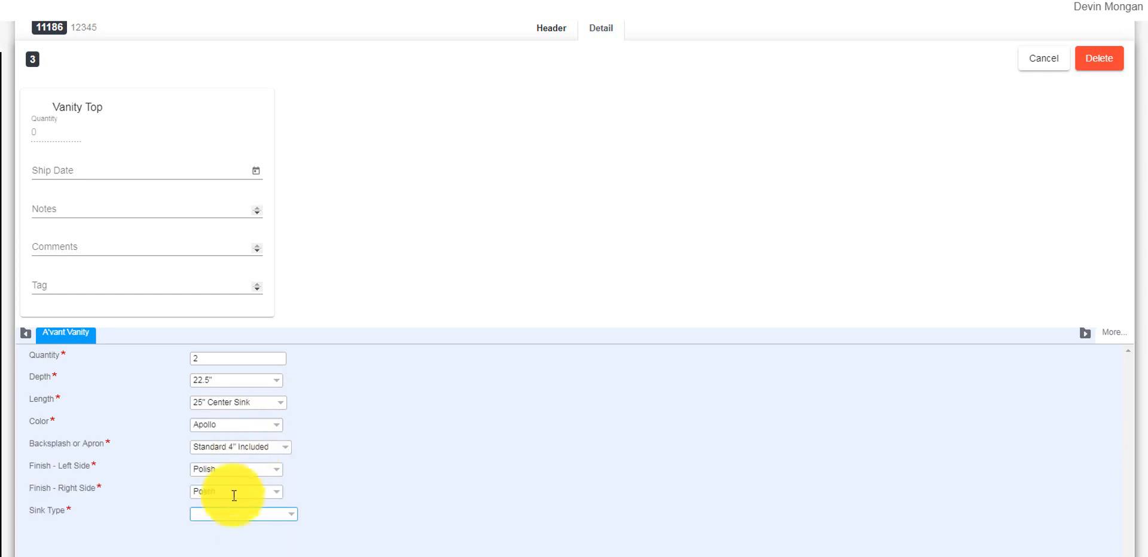
# - Choose the Bisque Oval Bowl sink type for the vanity top and finish the line item
pyautogui.click(230, 515)
pyautogui.click(218, 542)
pyautogui.scroll(-3, 320, 511)
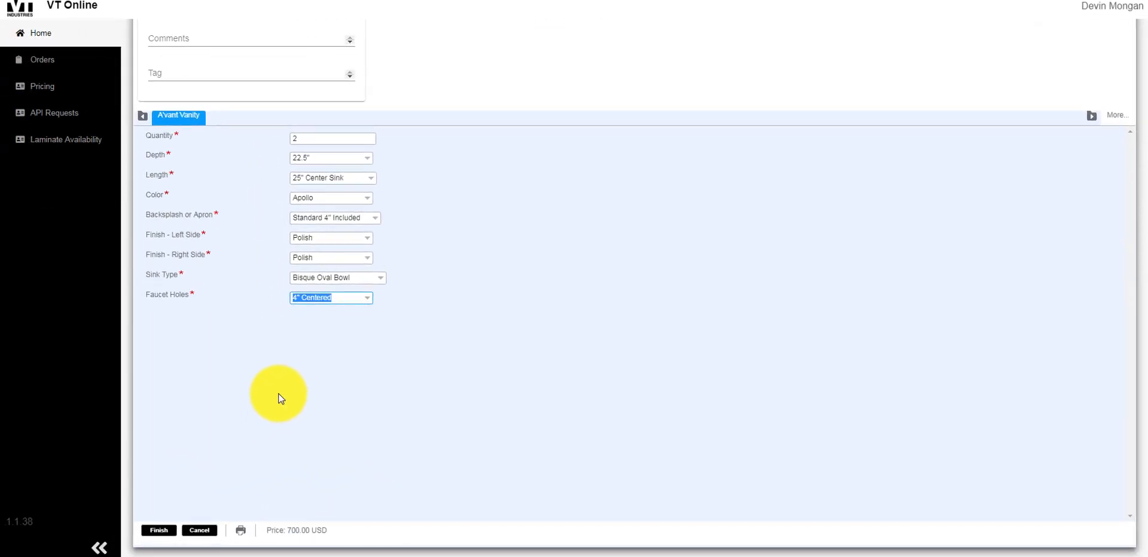
pyautogui.click(160, 530)
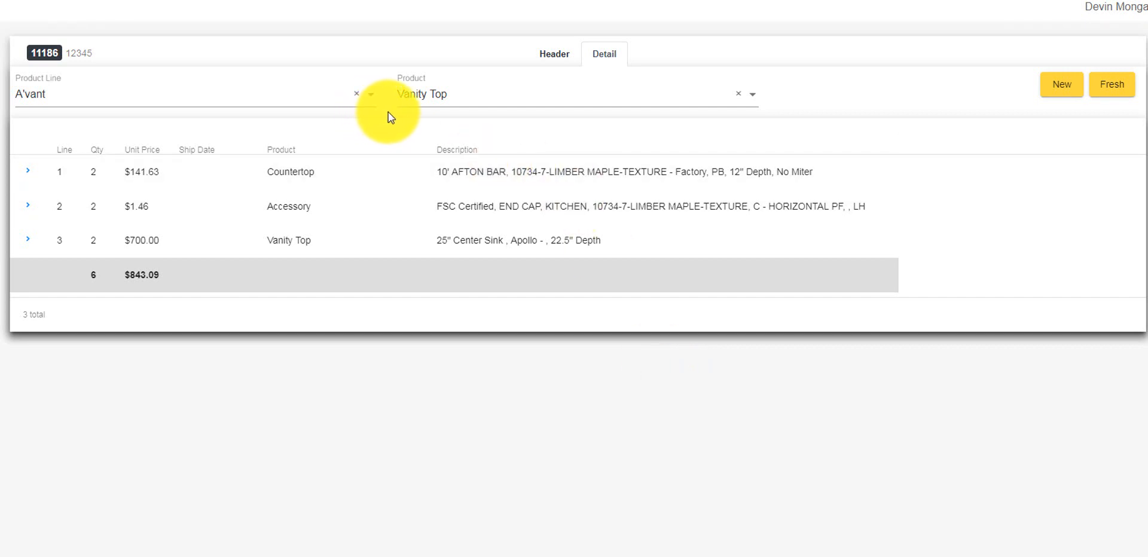
# - Start an A'vant accessory line item with a quantity of 2 and type Backsplash
pyautogui.click(753, 97)
pyautogui.click(721, 148)
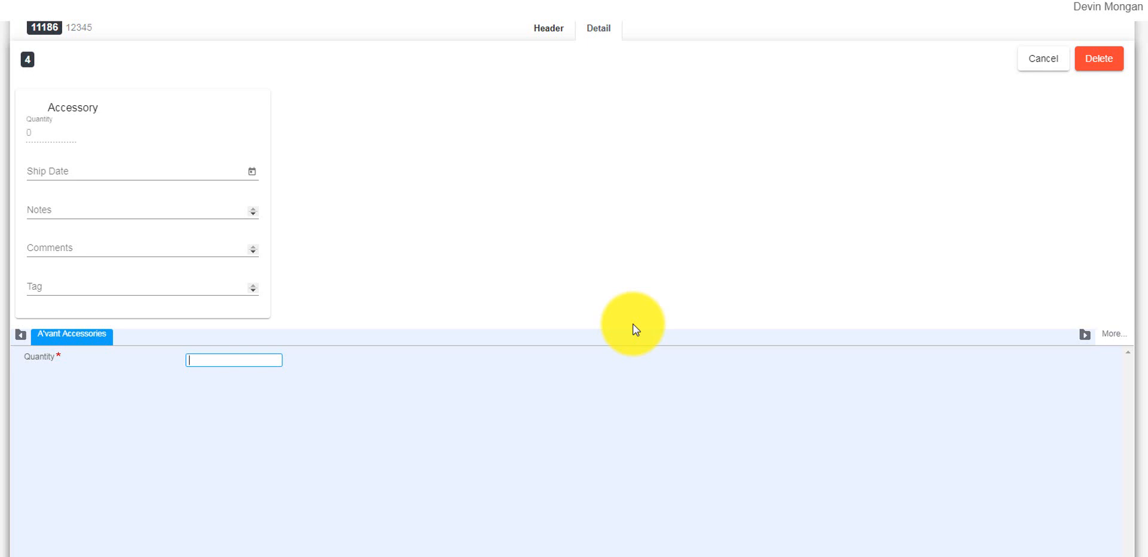
pyautogui.write('2')
pyautogui.click(271, 192)
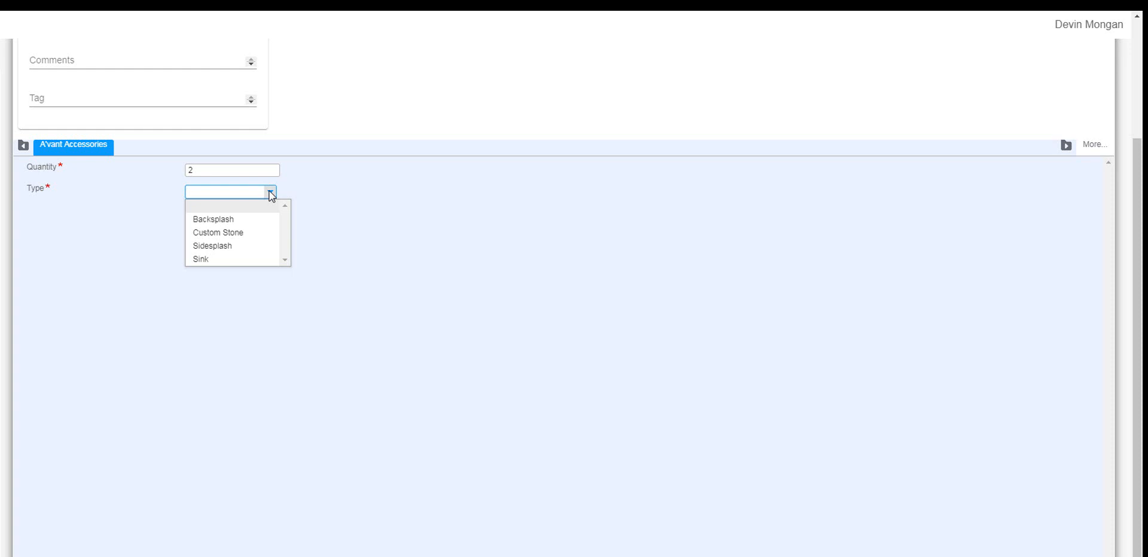
pyautogui.click(264, 407)
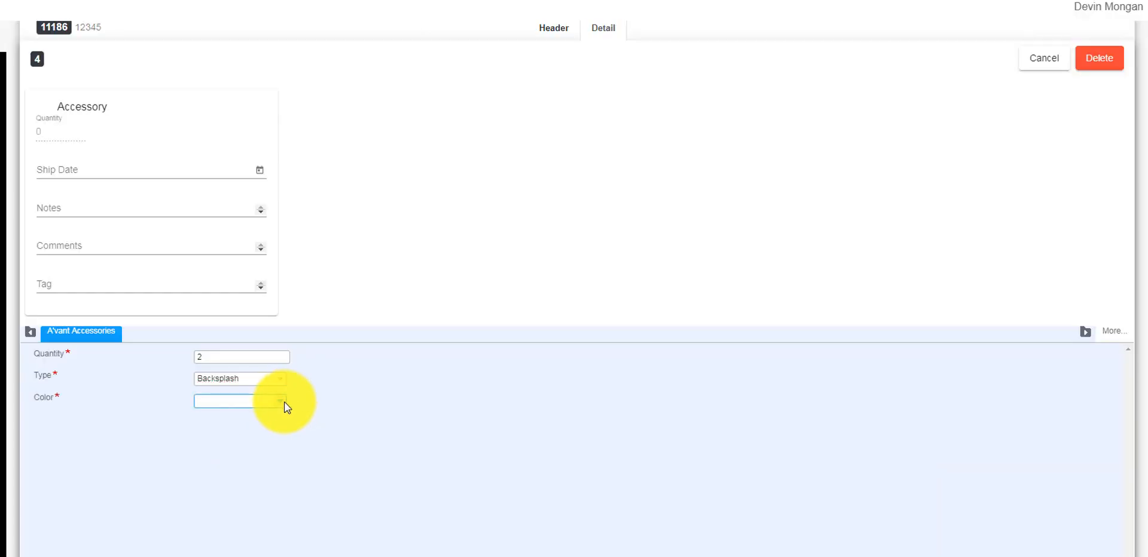
# - Set the accessory's color to Apollo, backsplash to 4 and length to 25, and add it to the order
pyautogui.click(281, 403)
pyautogui.click(263, 431)
pyautogui.click(254, 448)
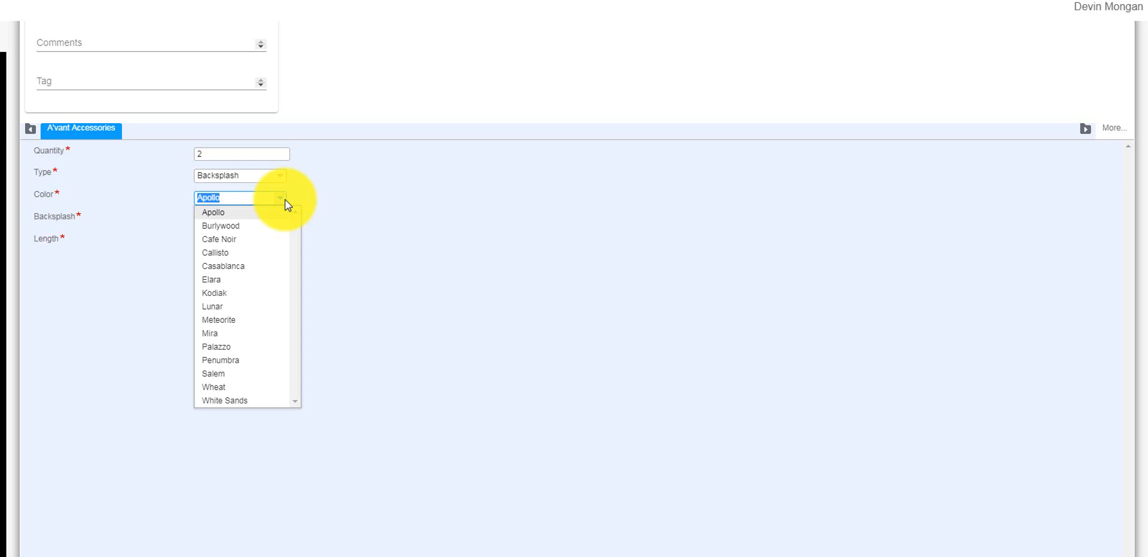
pyautogui.click(269, 216)
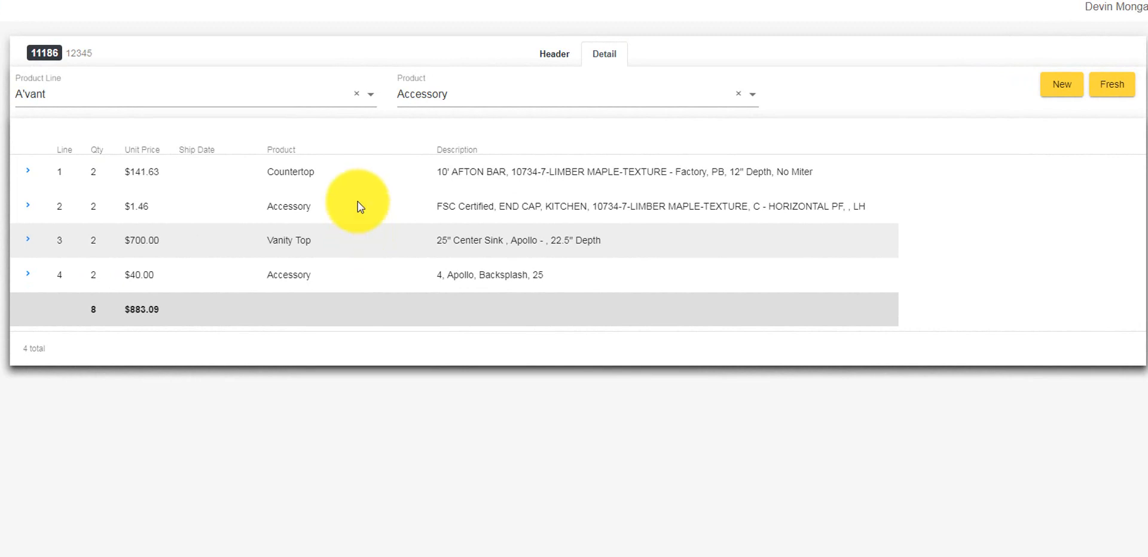
# - Start a line item for a Butcher Block Countertop from the CenterPointe product line
pyautogui.click(371, 97)
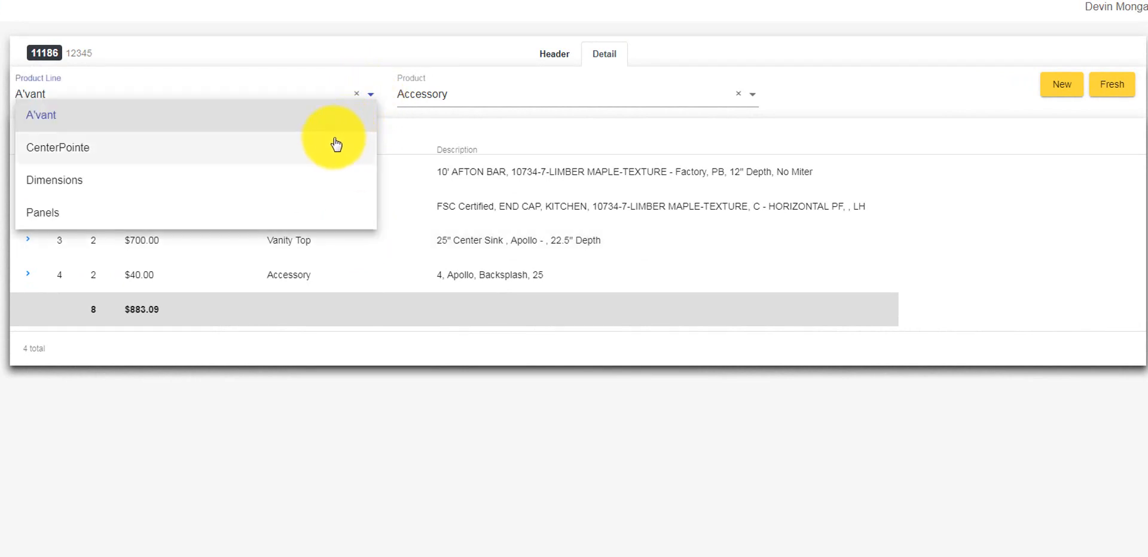
pyautogui.click(333, 141)
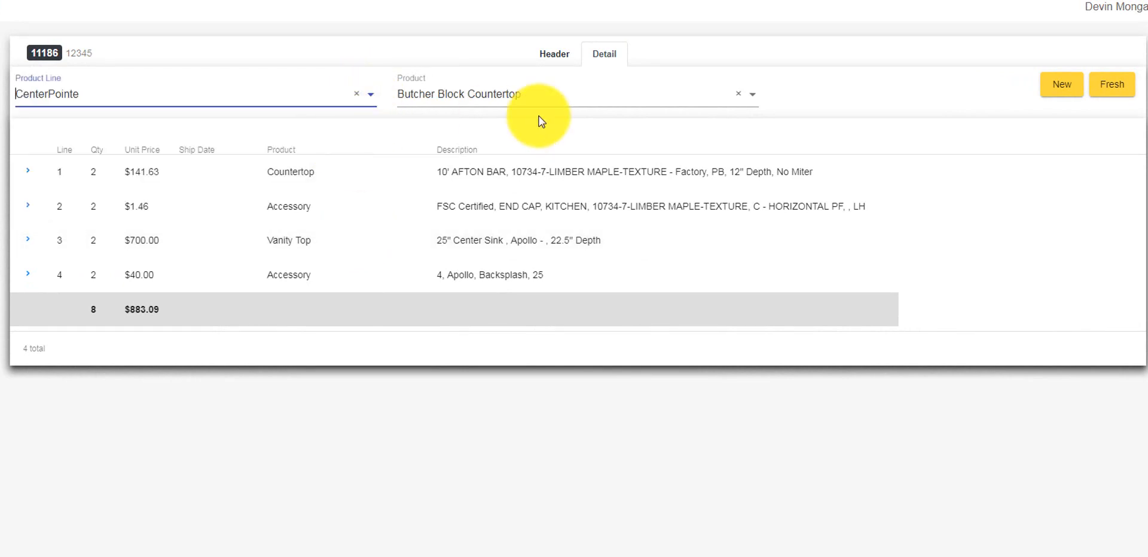
pyautogui.click(753, 95)
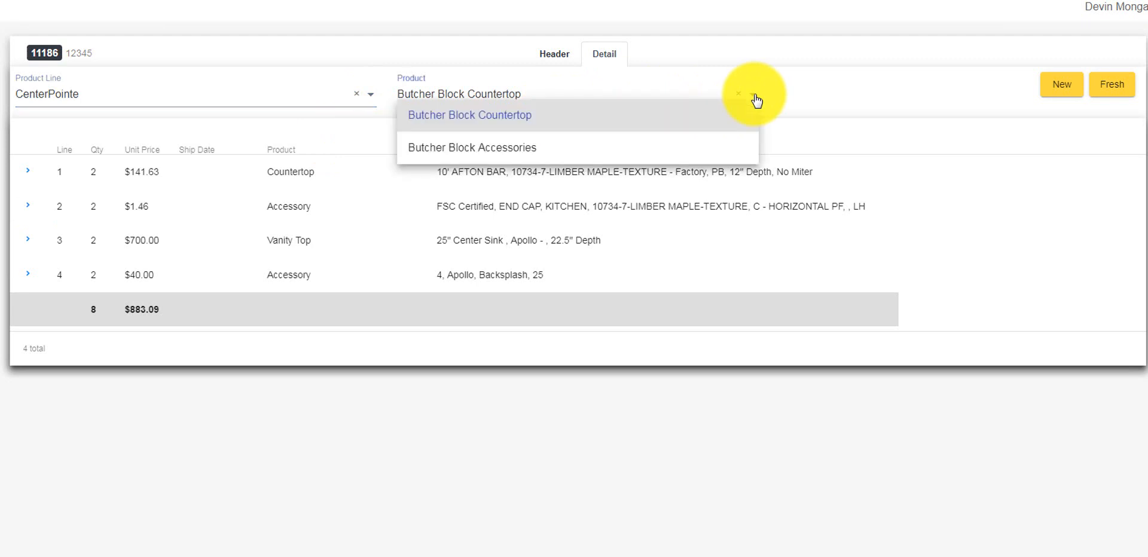
pyautogui.click(754, 94)
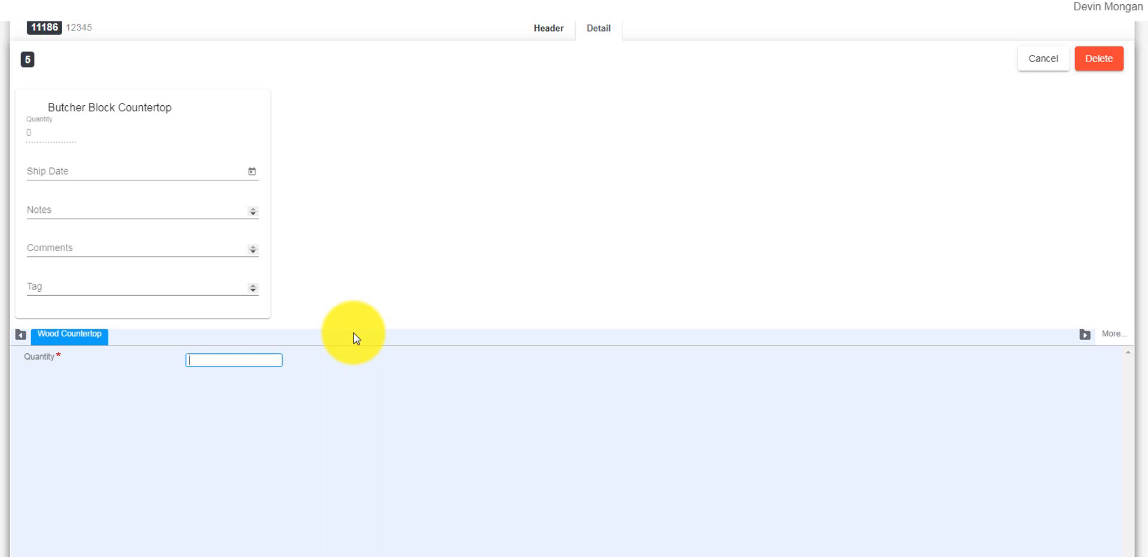
# - Set the butcher block countertop's quantity to 2, species to ACACIA and depth to 25"
pyautogui.click(249, 360)
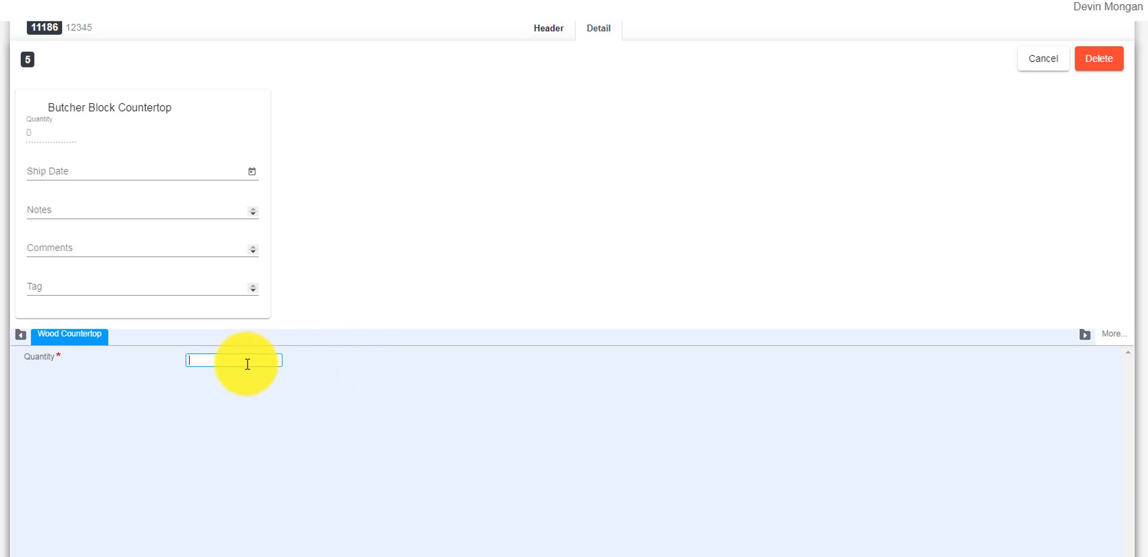
pyautogui.write('2')
pyautogui.click(264, 383)
pyautogui.click(251, 405)
pyautogui.click(239, 404)
pyautogui.click(242, 434)
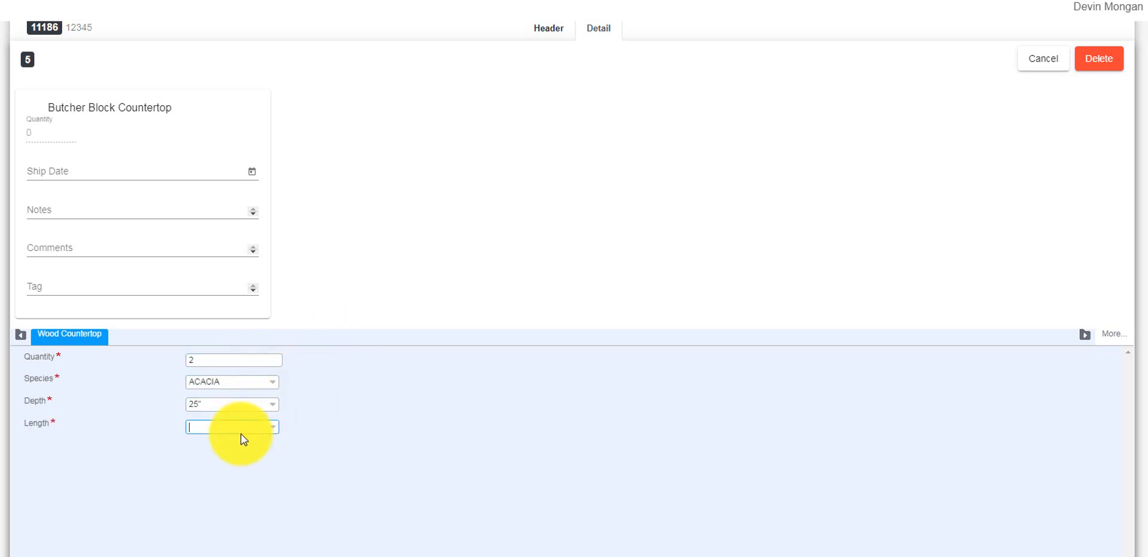
# - Set the countertop's length to 50", thickness to 1 1/2" and backsplash to No, and add it to the order
pyautogui.click(244, 428)
pyautogui.click(229, 453)
pyautogui.click(274, 471)
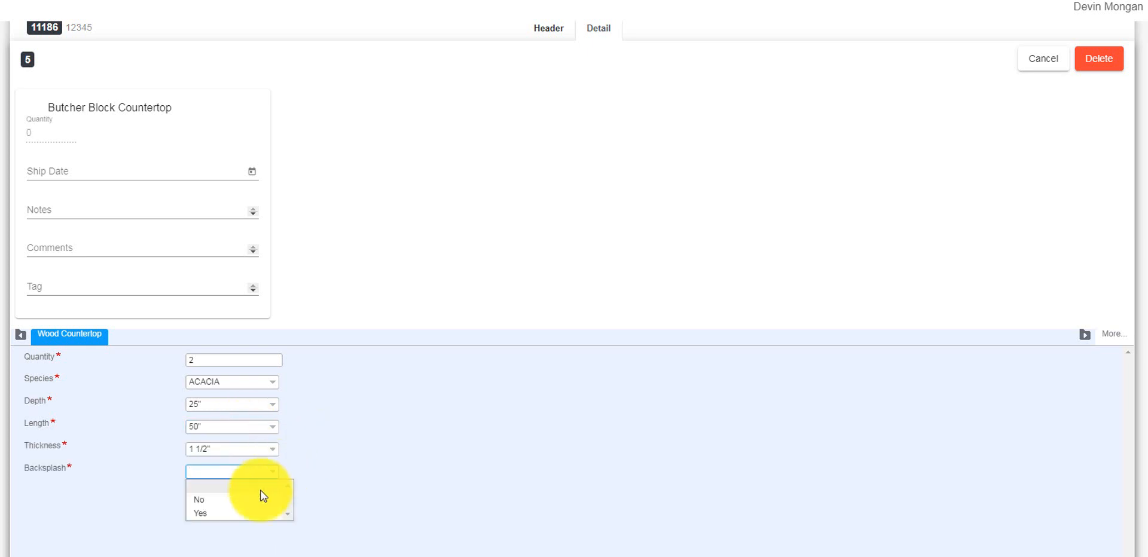
pyautogui.click(263, 494)
pyautogui.scroll(-3, 311, 500)
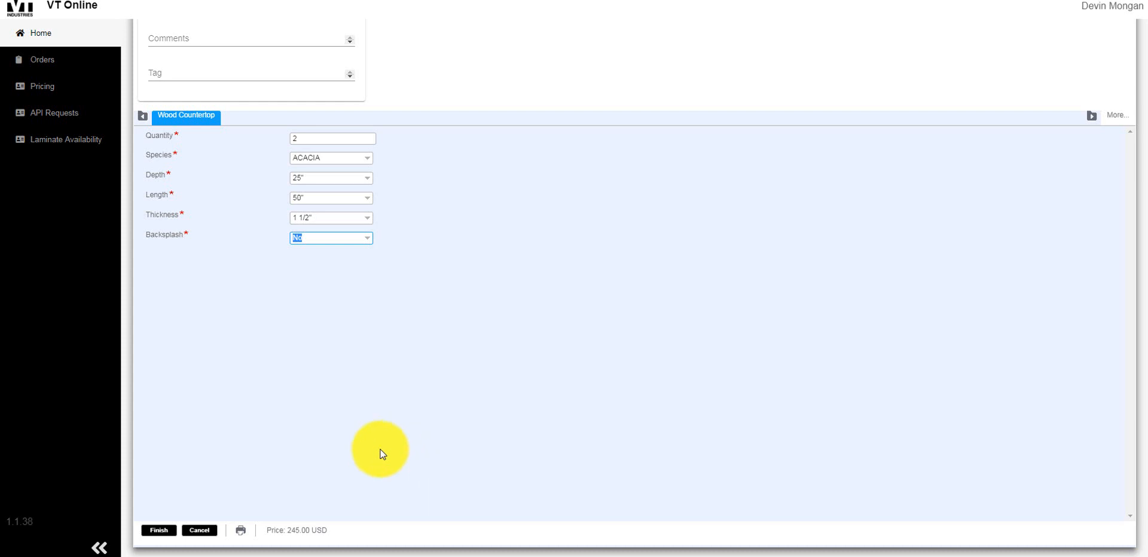
pyautogui.click(159, 530)
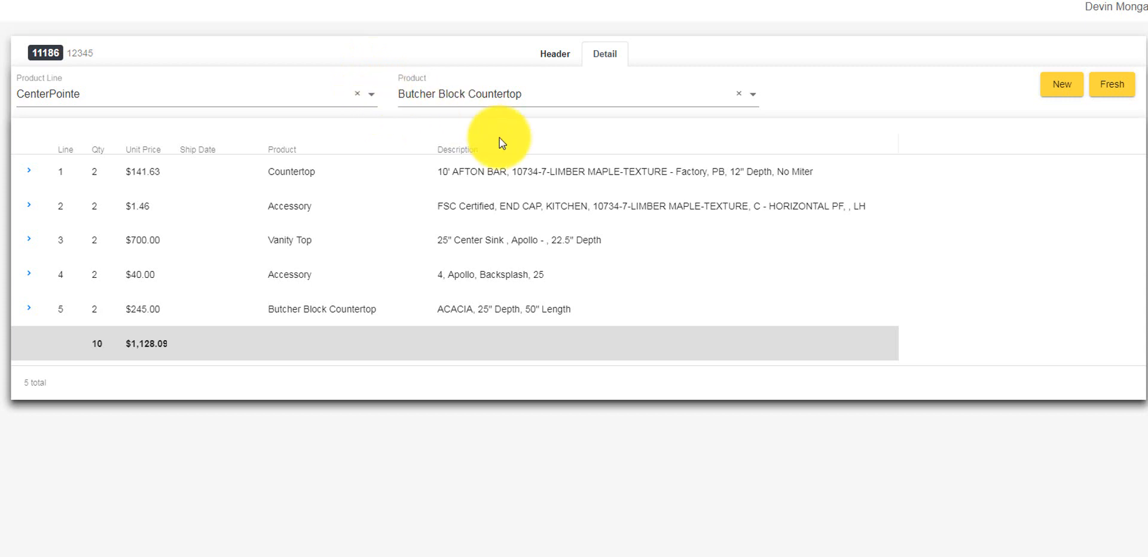
# - Start a CenterPointe line item for Butcher Block Accessories with a quantity of 2
pyautogui.click(754, 96)
pyautogui.click(722, 148)
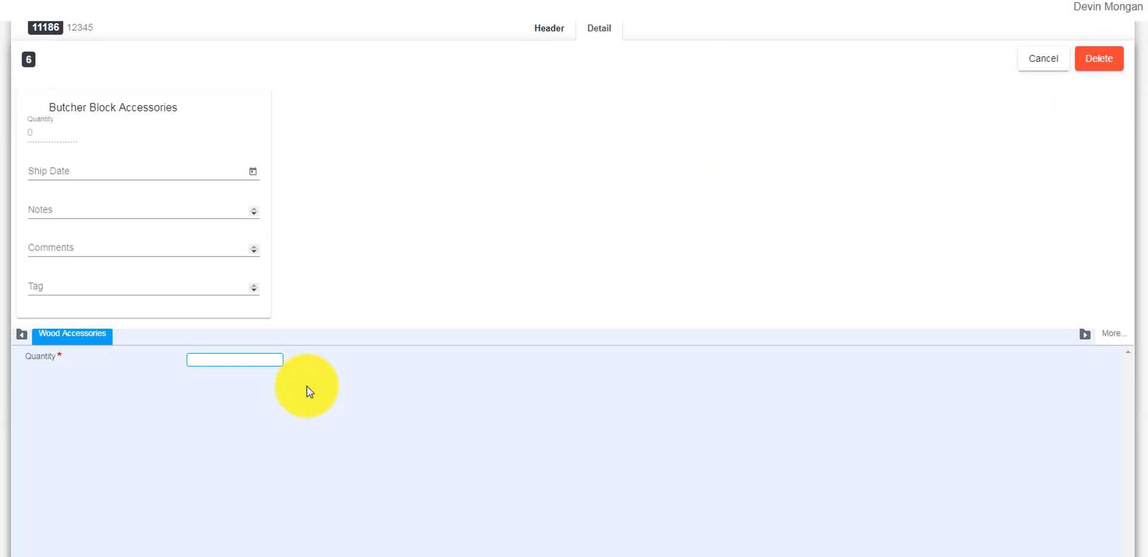
pyautogui.write('2')
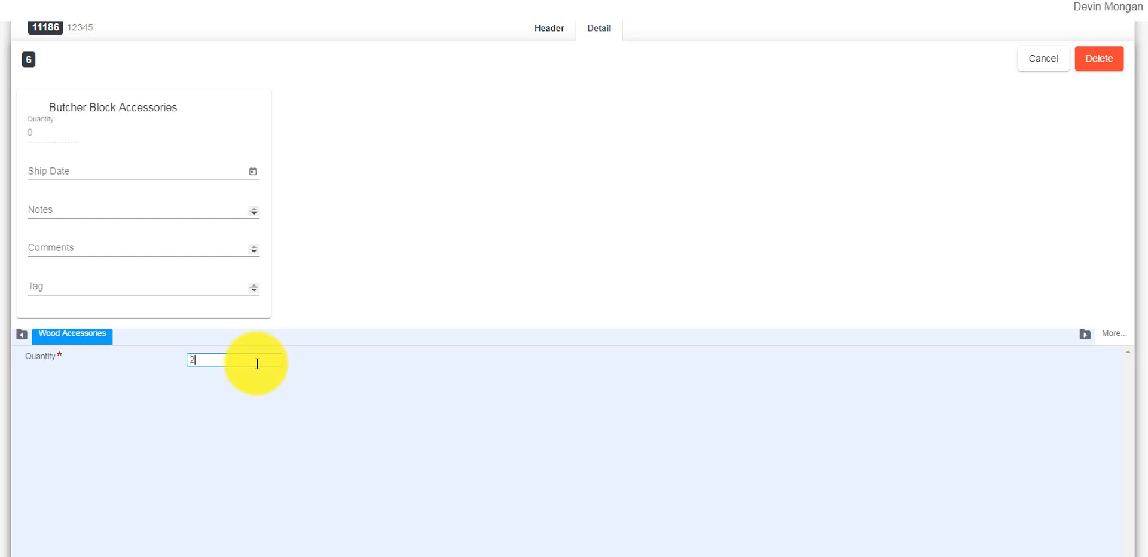
pyautogui.press('Tab')
# - Set the accessory's type to Loose Backsplash and species to ACACIA, and add it to the order
pyautogui.click(256, 381)
pyautogui.click(239, 407)
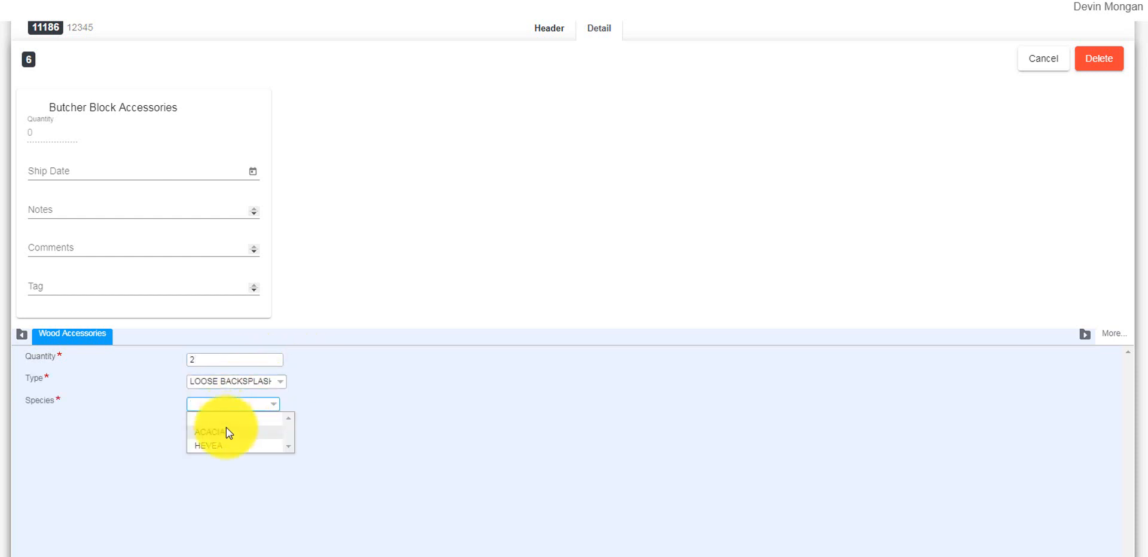
pyautogui.click(226, 428)
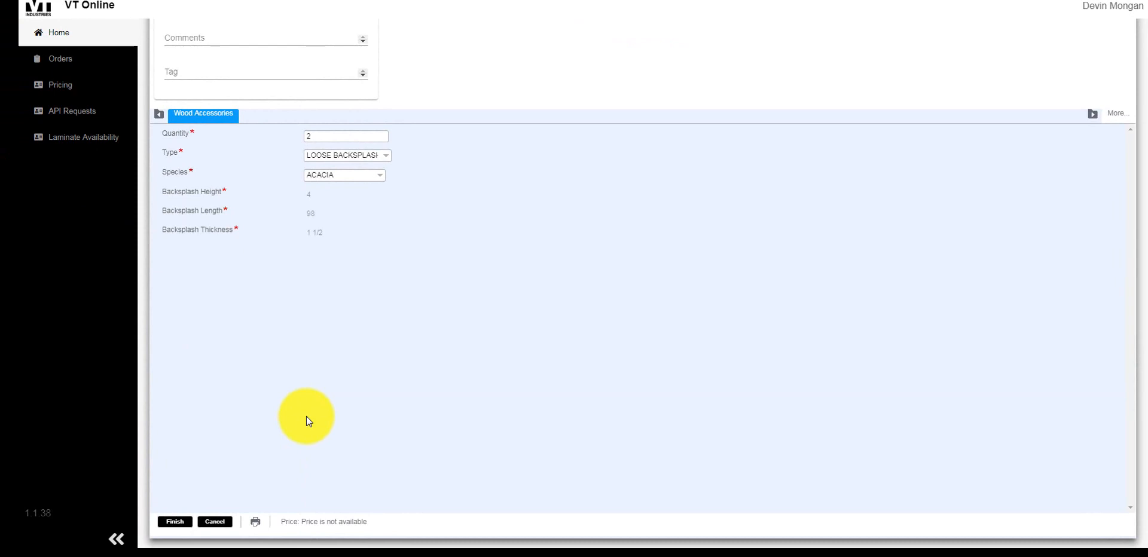
pyautogui.click(174, 522)
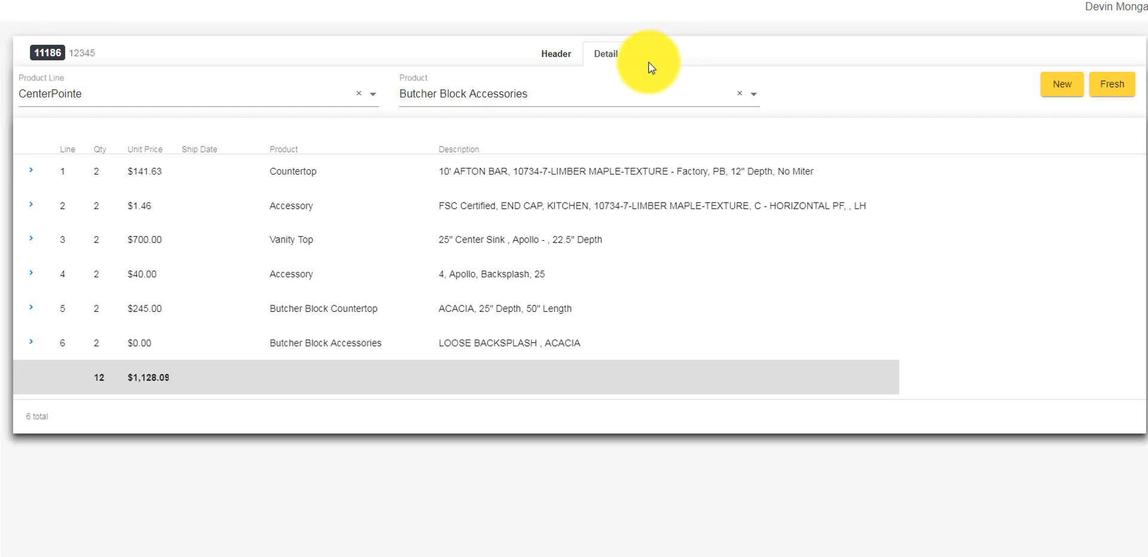
# - Calculate the ship dates from the order header and start submitting the order
pyautogui.click(554, 54)
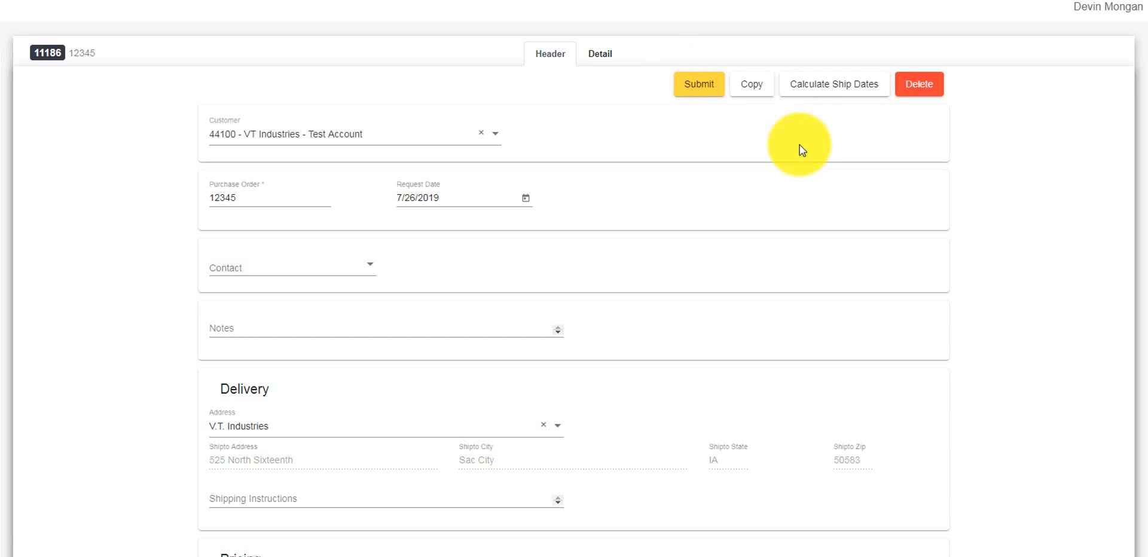
pyautogui.click(814, 86)
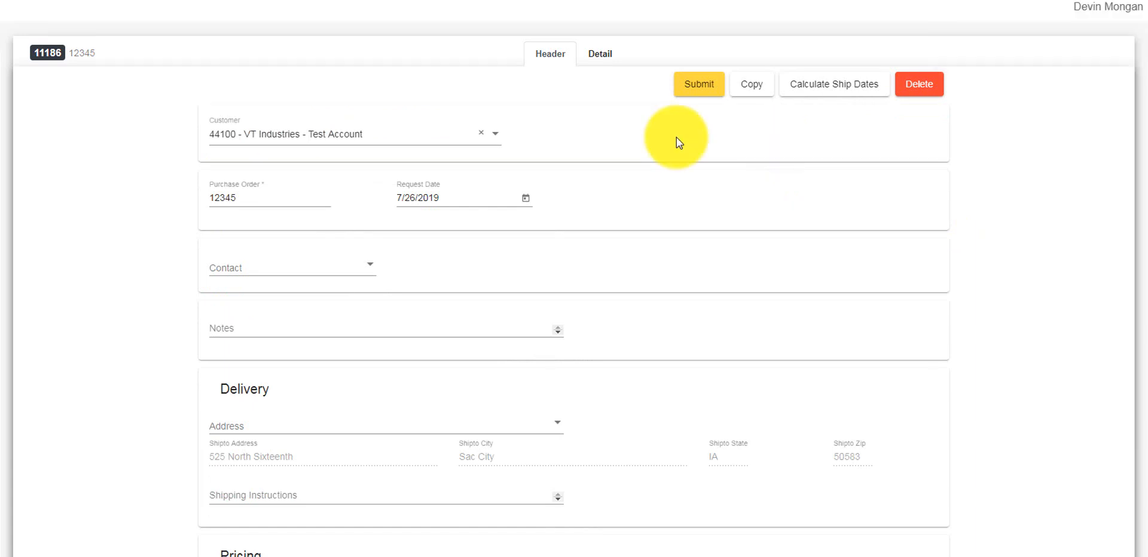
pyautogui.click(699, 89)
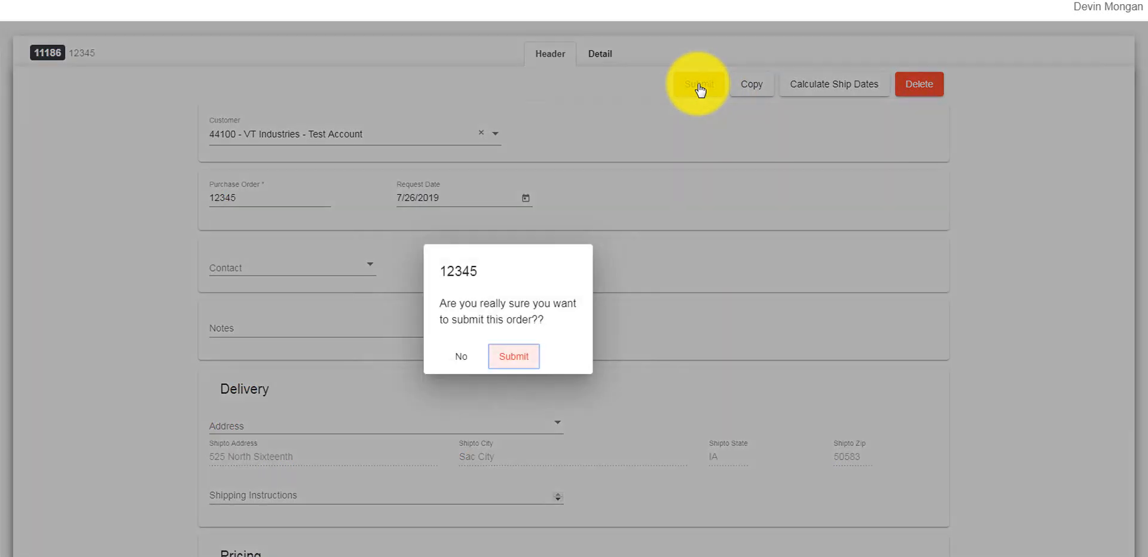